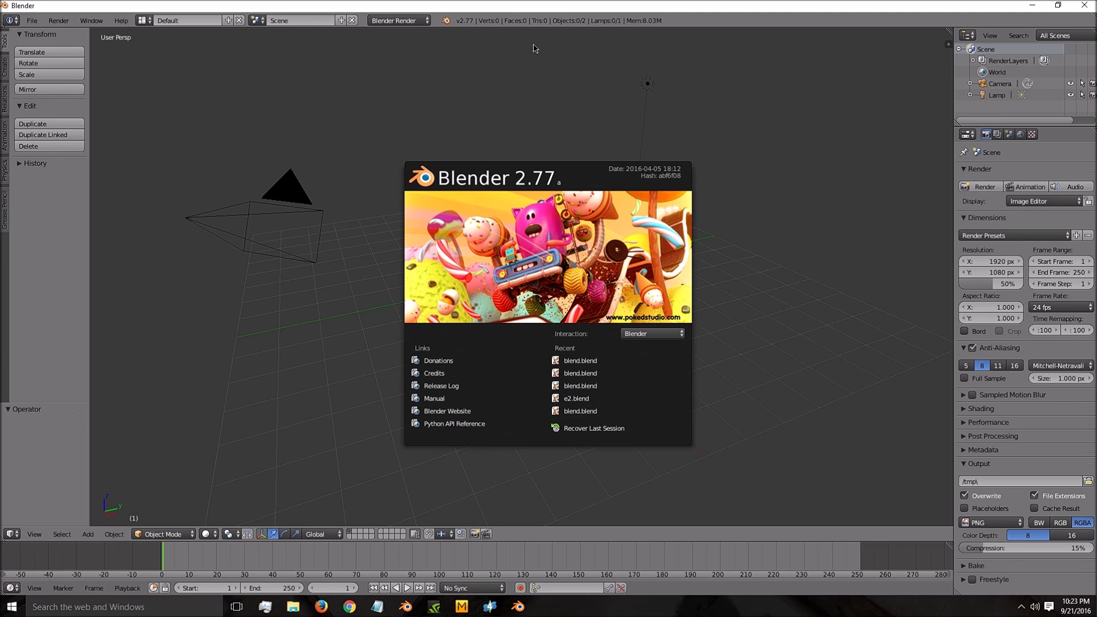
Dismiss the startup splash screen to reveal the default scene with its camera and lamp
click(535, 49)
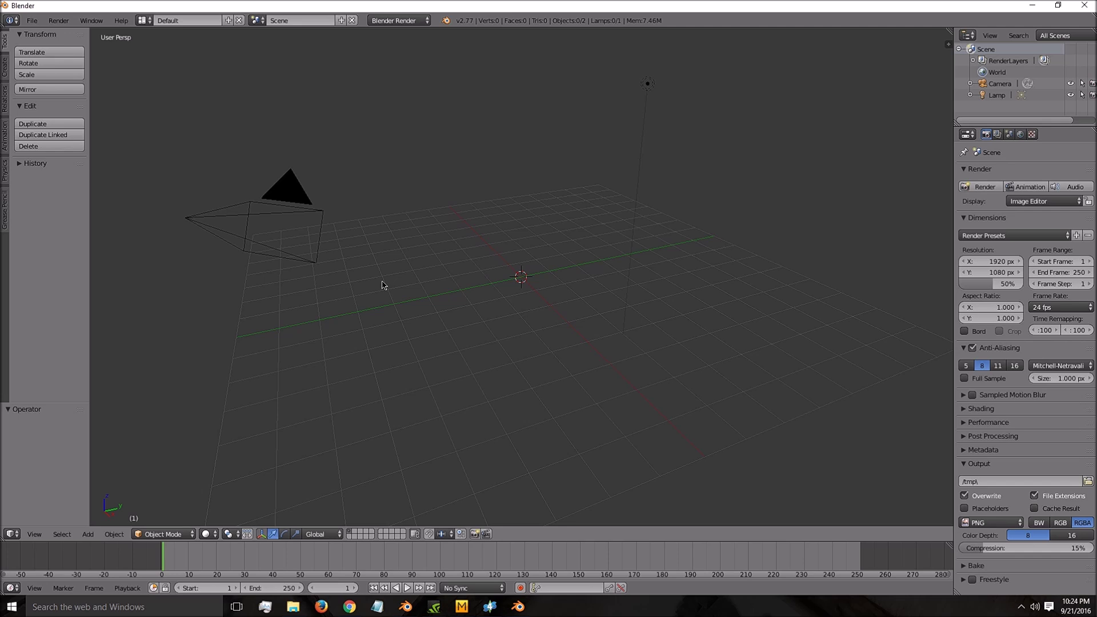
click(29, 22)
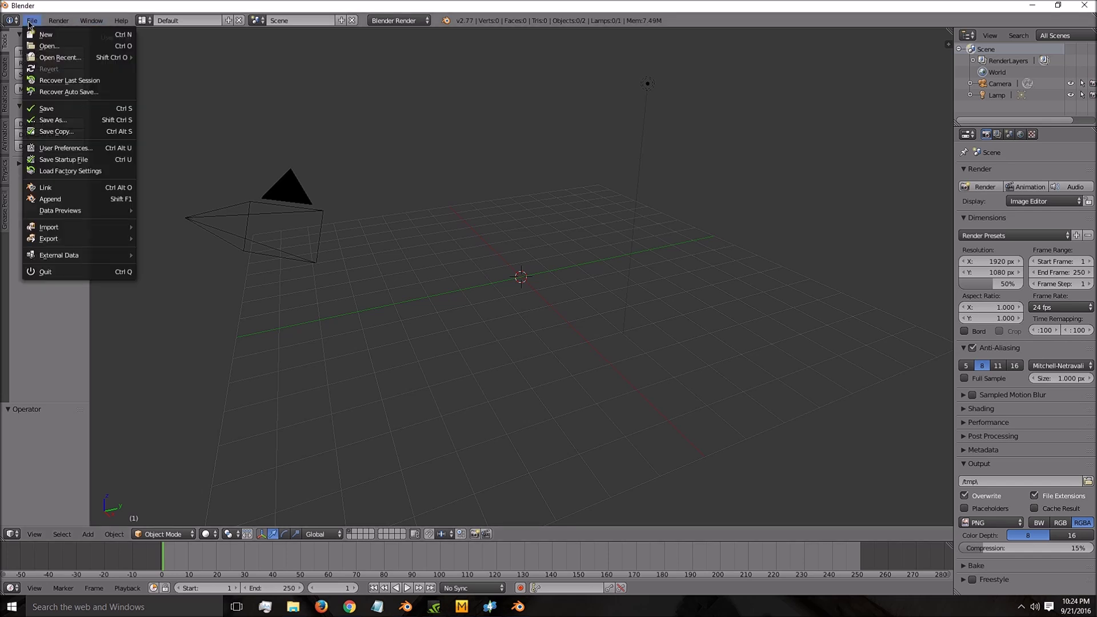
Open blend.blend from the Uneven Tee project folder
click(49, 46)
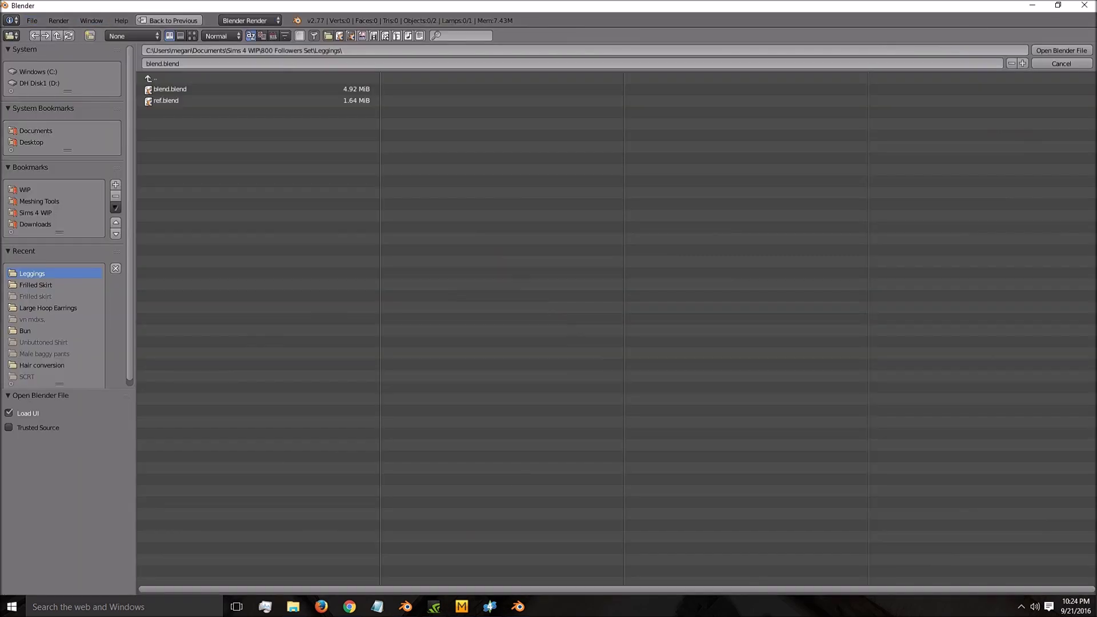
click(151, 78)
click(178, 135)
double_click(200, 89)
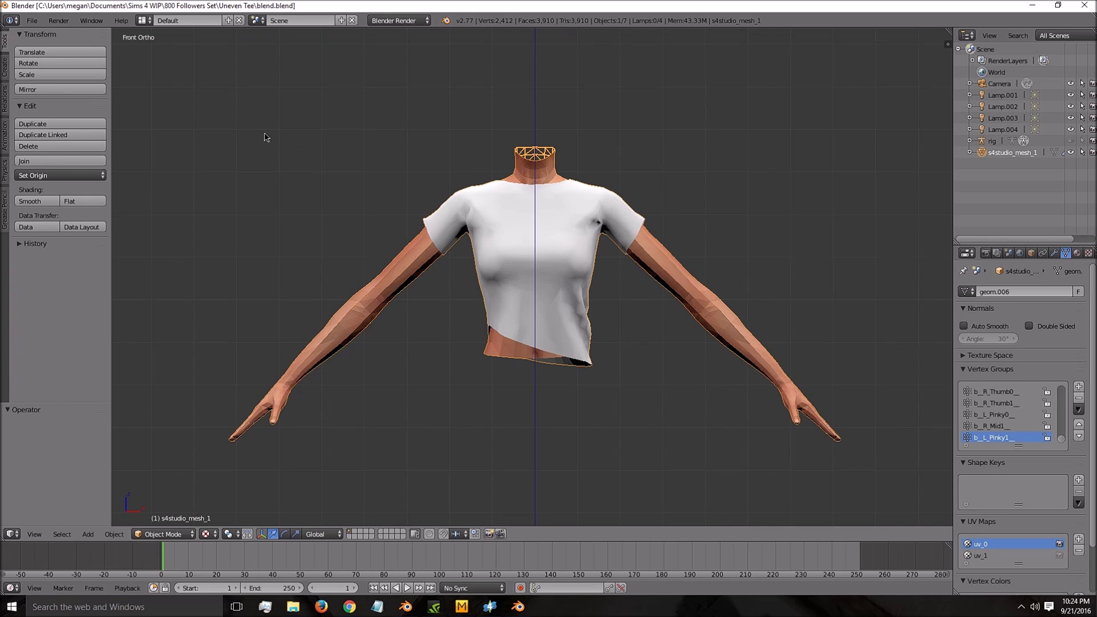
Append the tee mesh object from ref.blend into the scene
click(32, 21)
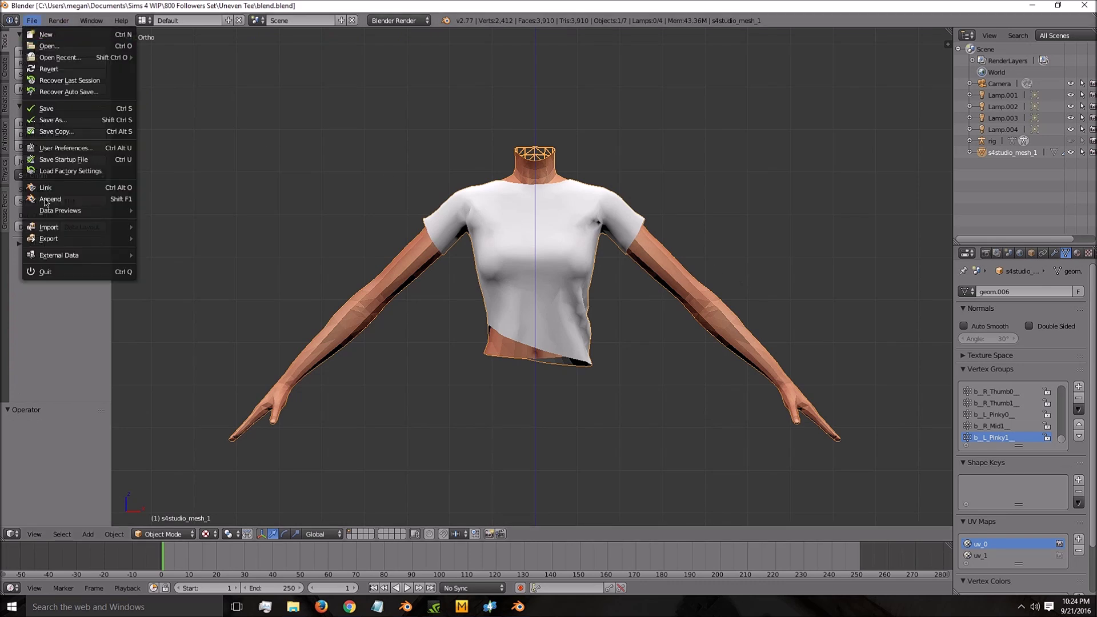
click(84, 198)
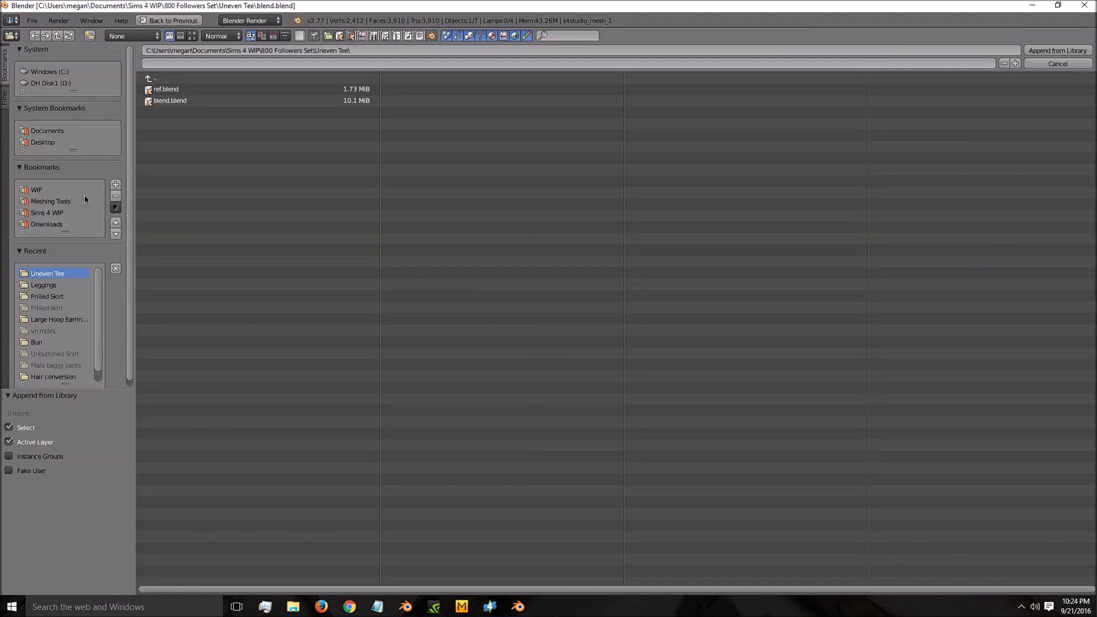
double_click(203, 91)
double_click(182, 181)
double_click(174, 204)
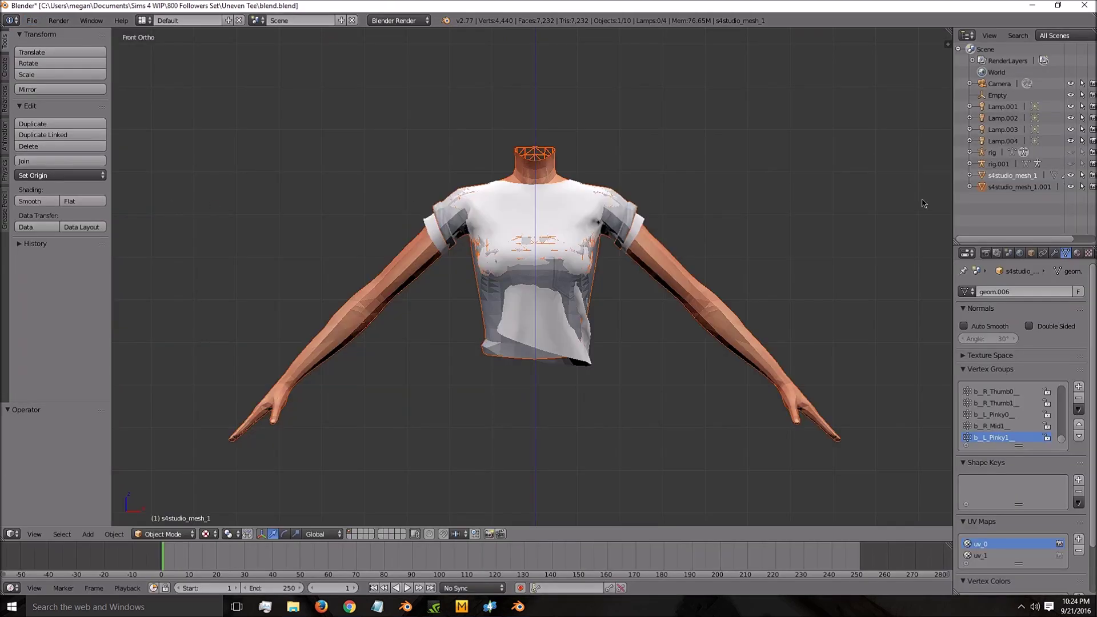
Delete the appended rig.001 and Empty from the Outliner
right_click(986, 163)
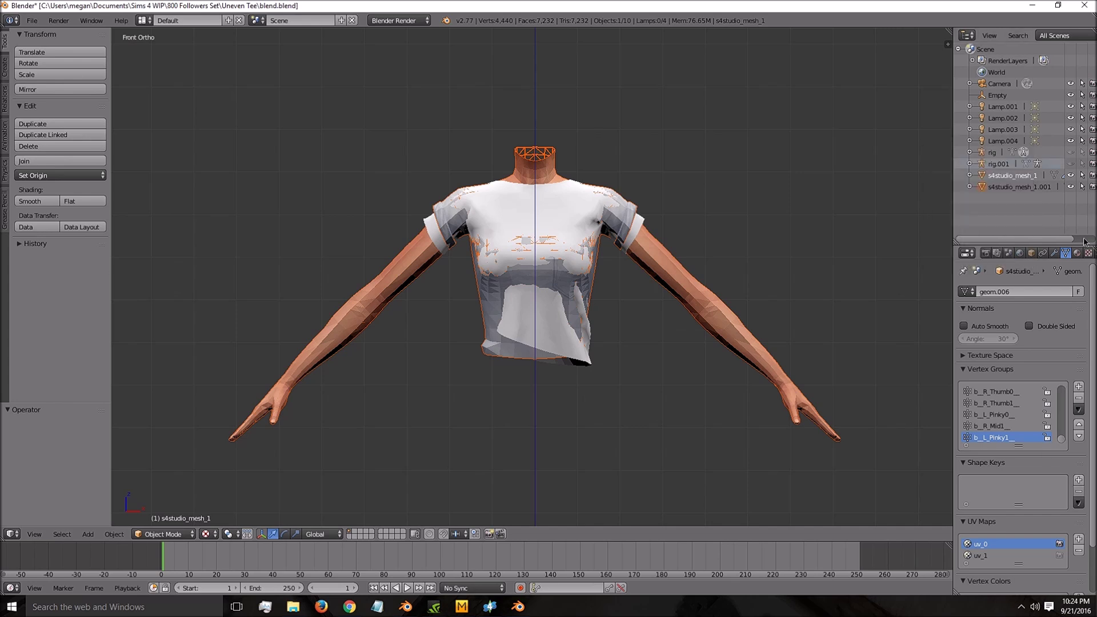
click(1023, 187)
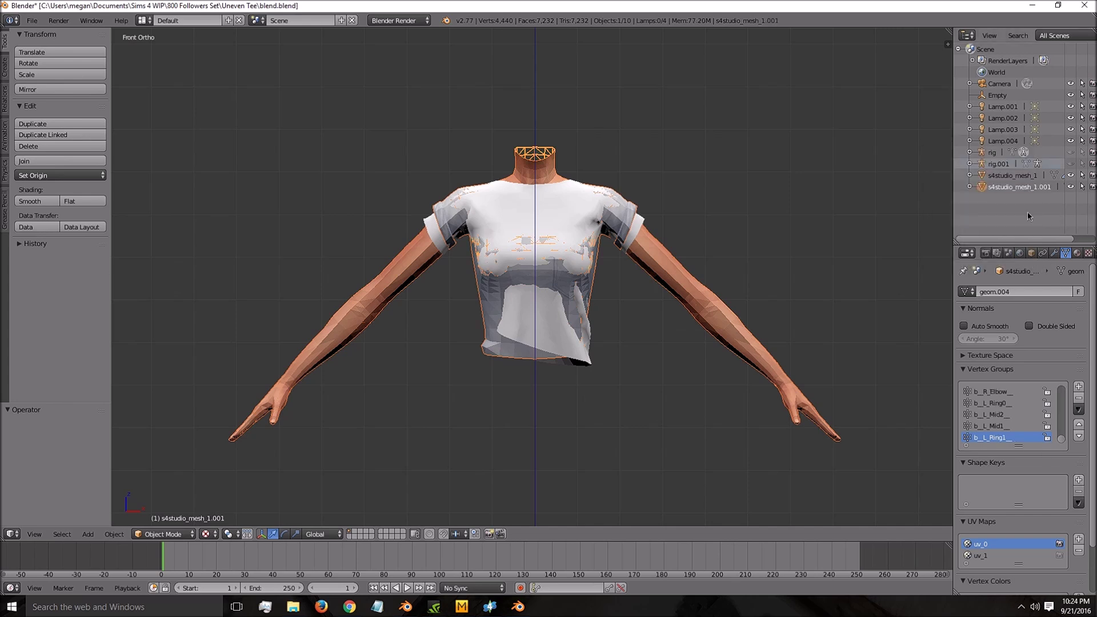
right_click(1010, 175)
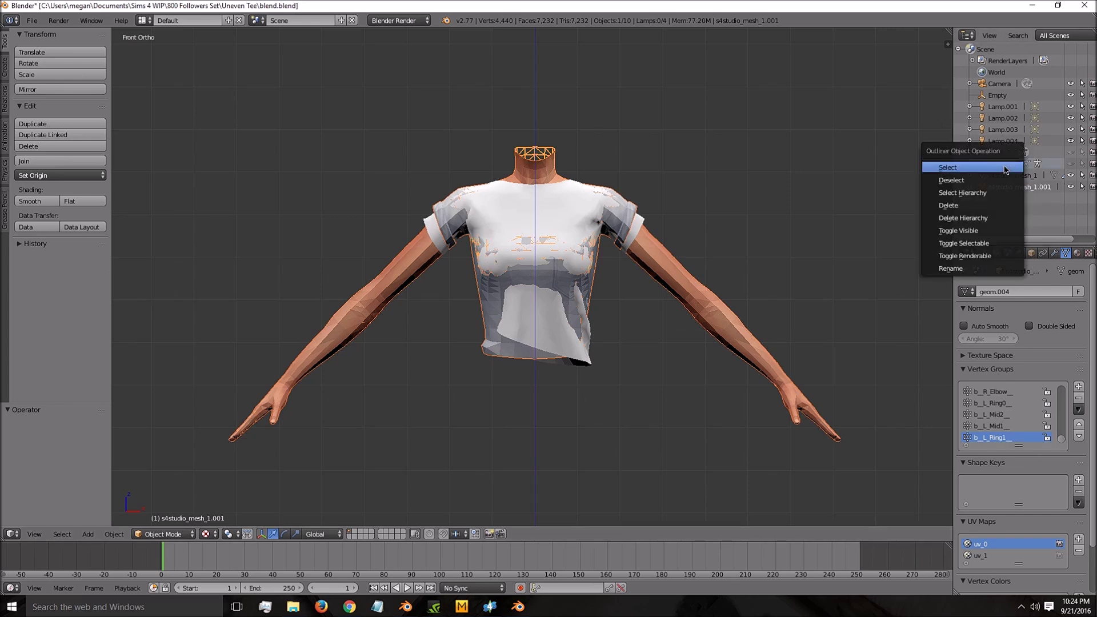
click(976, 205)
right_click(1001, 95)
click(1002, 94)
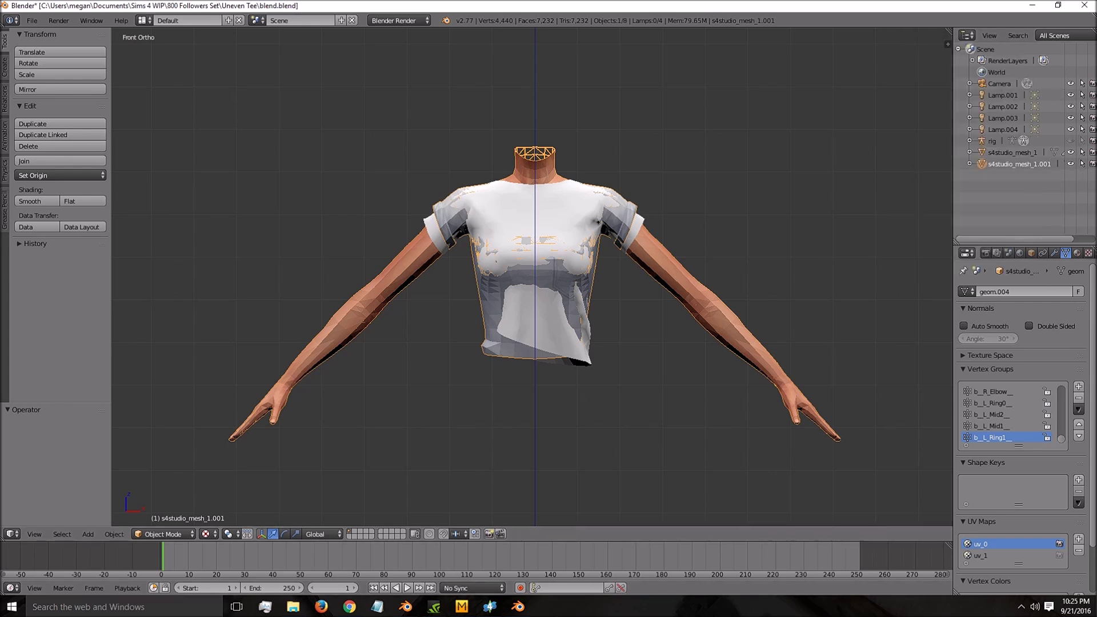
click(1014, 153)
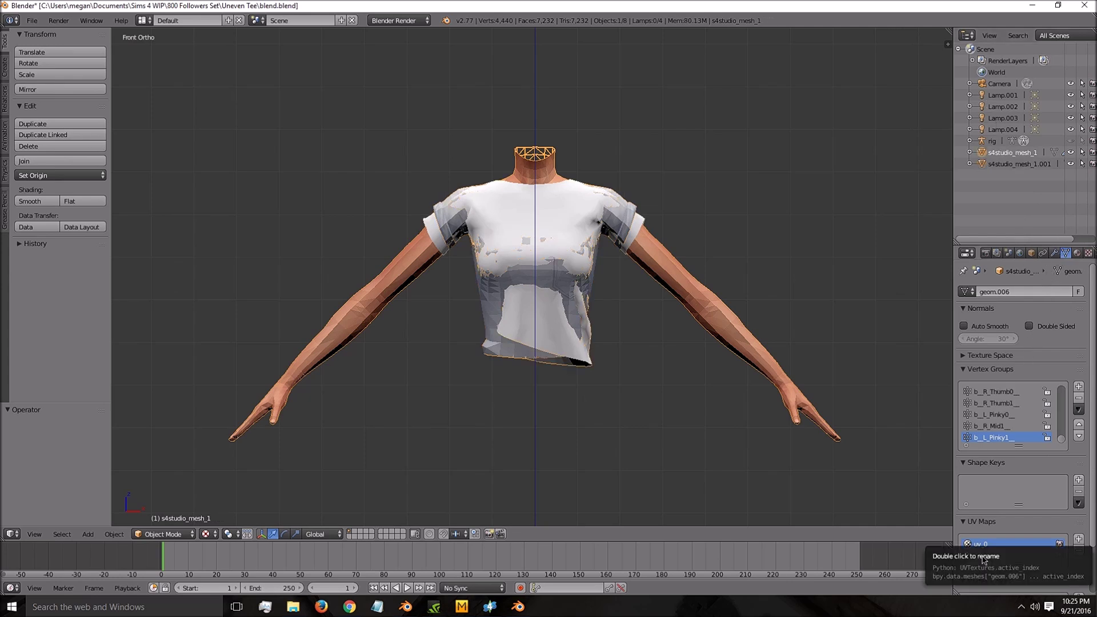
scroll(1040, 491, down, 3)
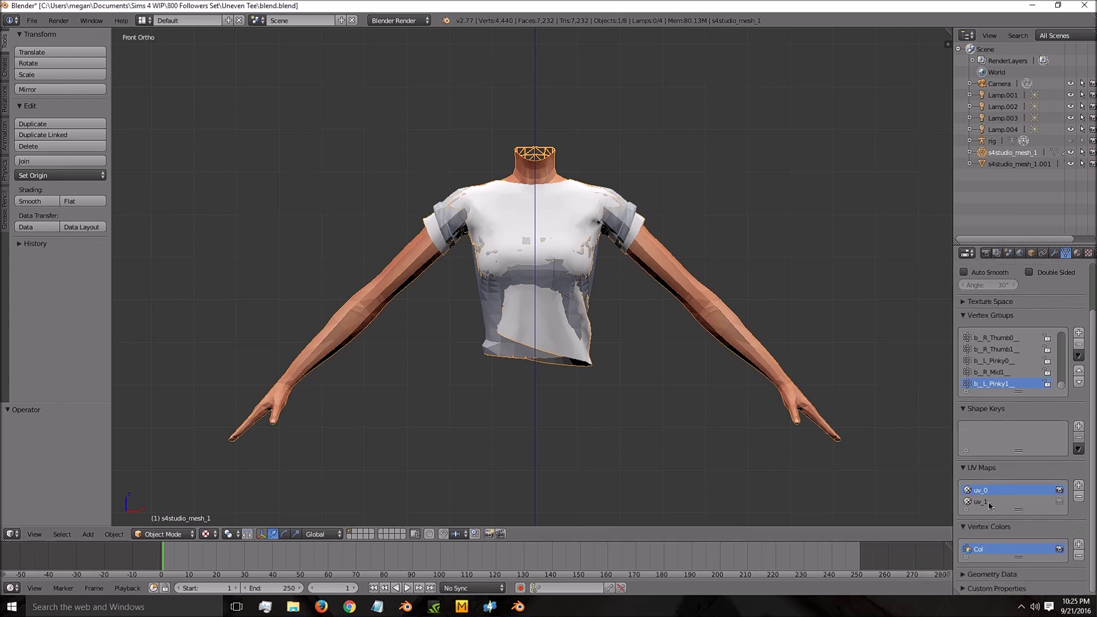
click(991, 502)
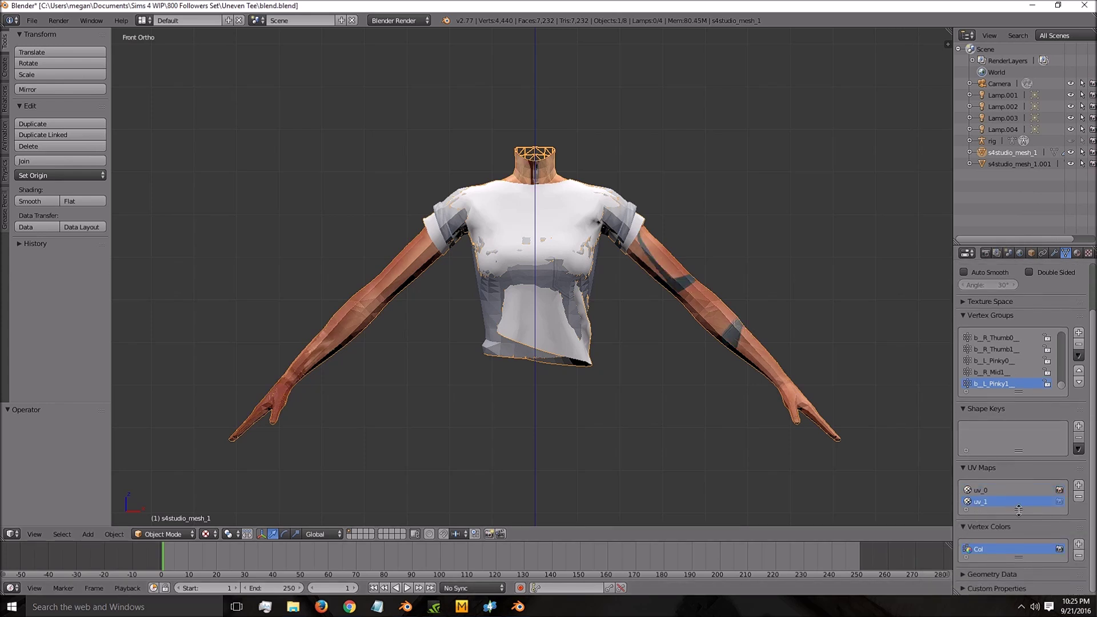
drag(1019, 510, 1021, 521)
click(1079, 485)
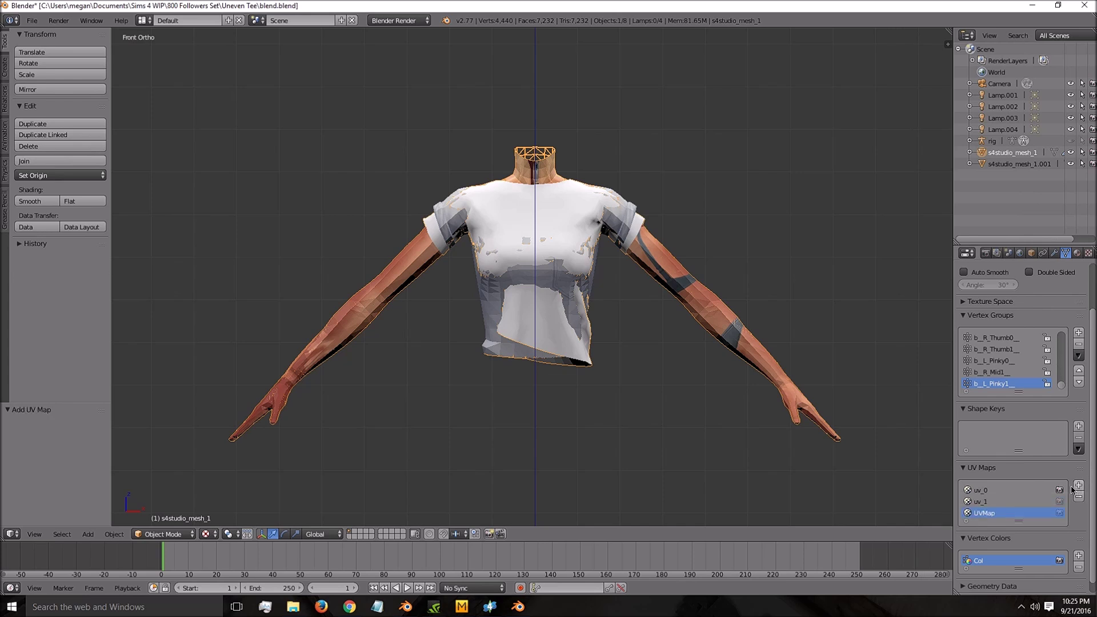
double_click(988, 513)
text(uv_2)
click(1079, 497)
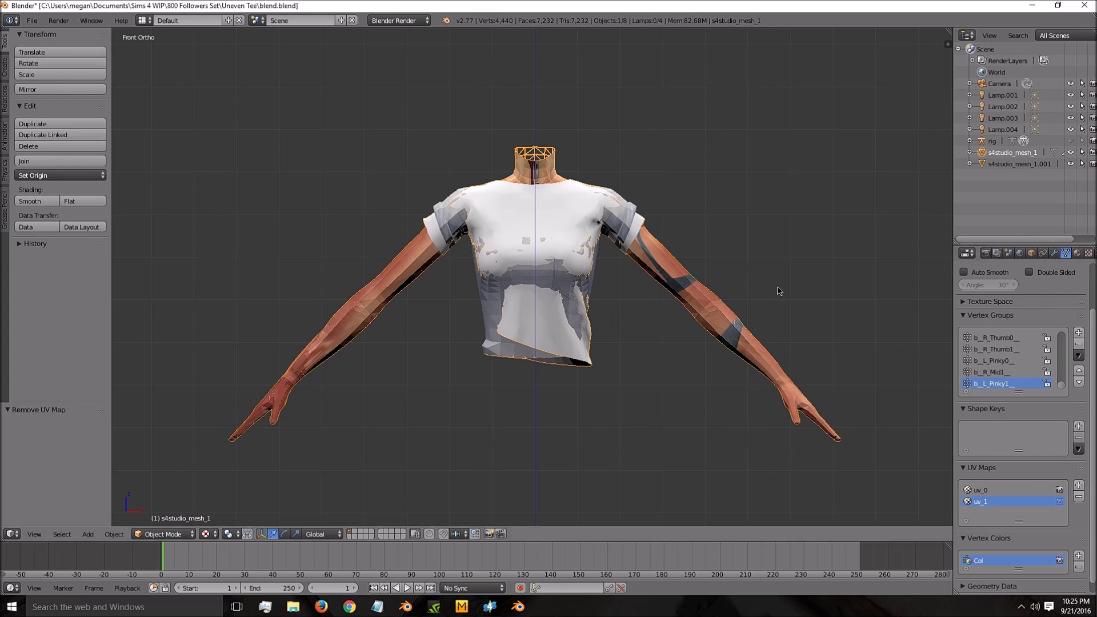
click(983, 490)
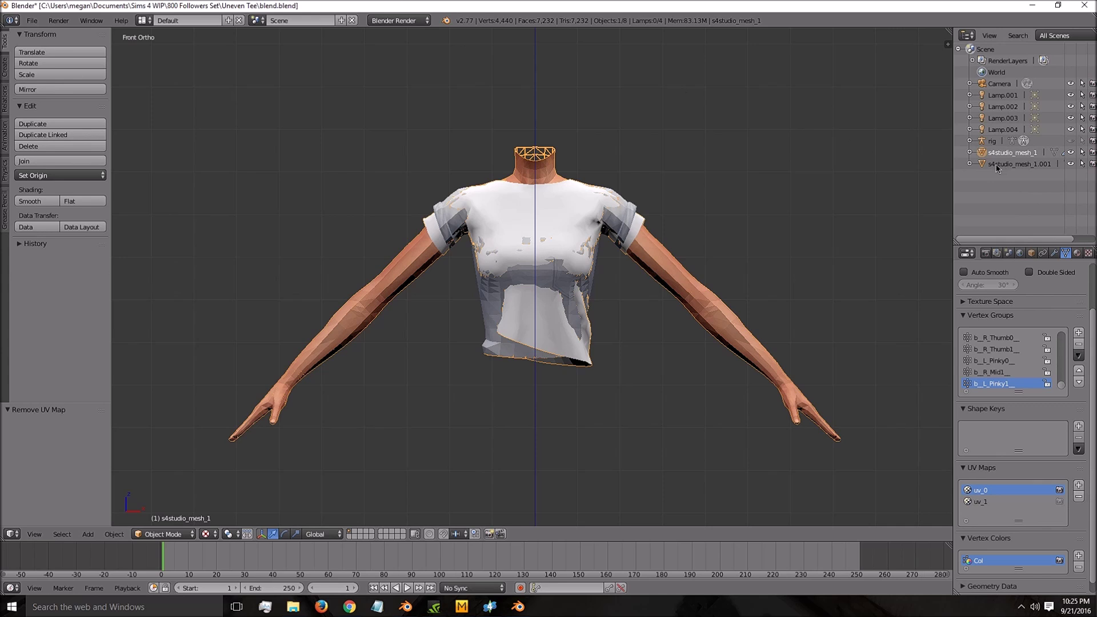
click(1033, 169)
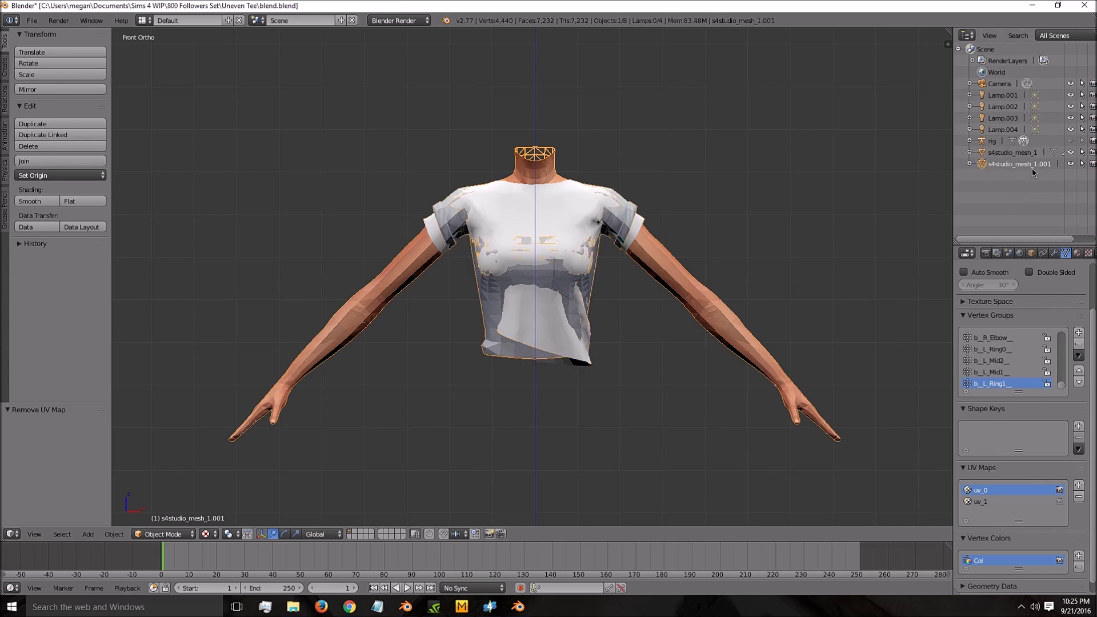
click(1037, 152)
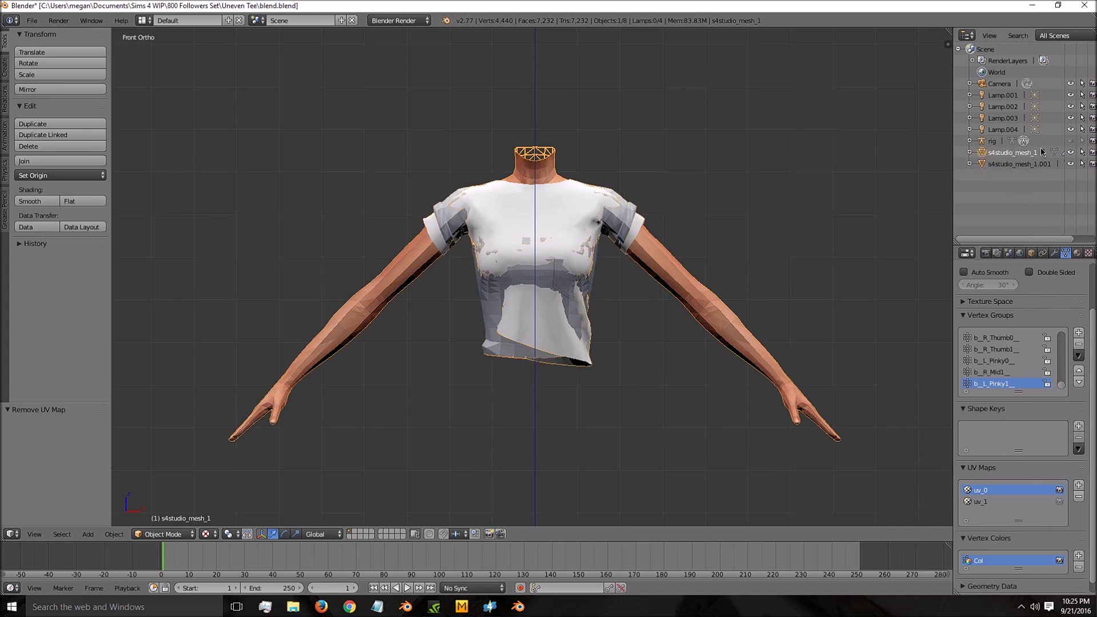
Show s4studio_mesh_1.001's uv_1 layout in a side-by-side UV editor with the whole mesh selected
drag(947, 44, 522, 64)
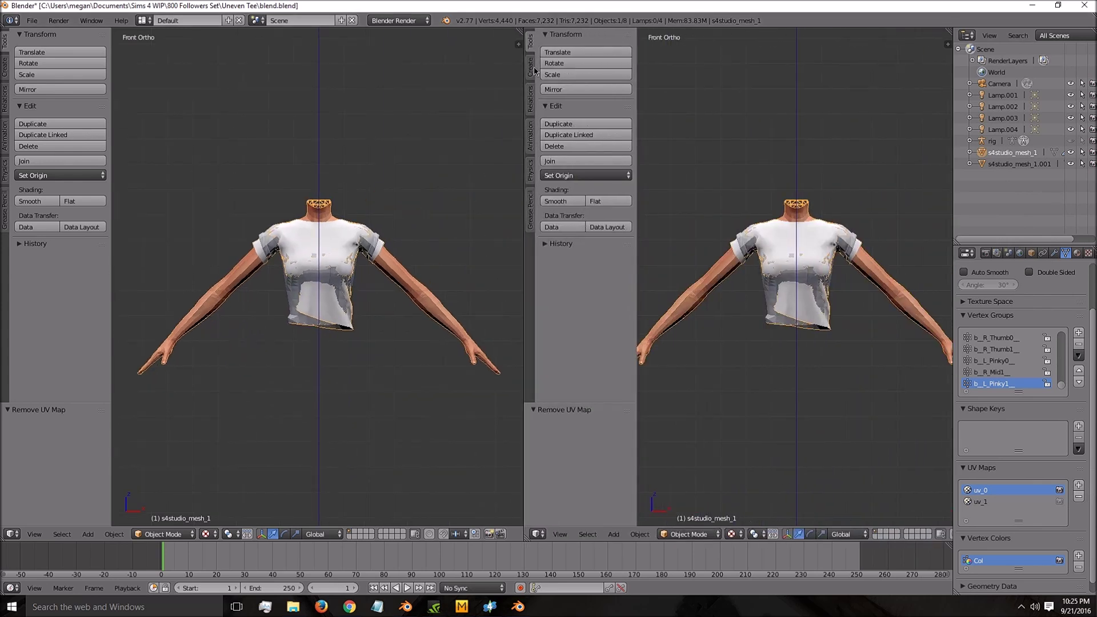
click(1021, 164)
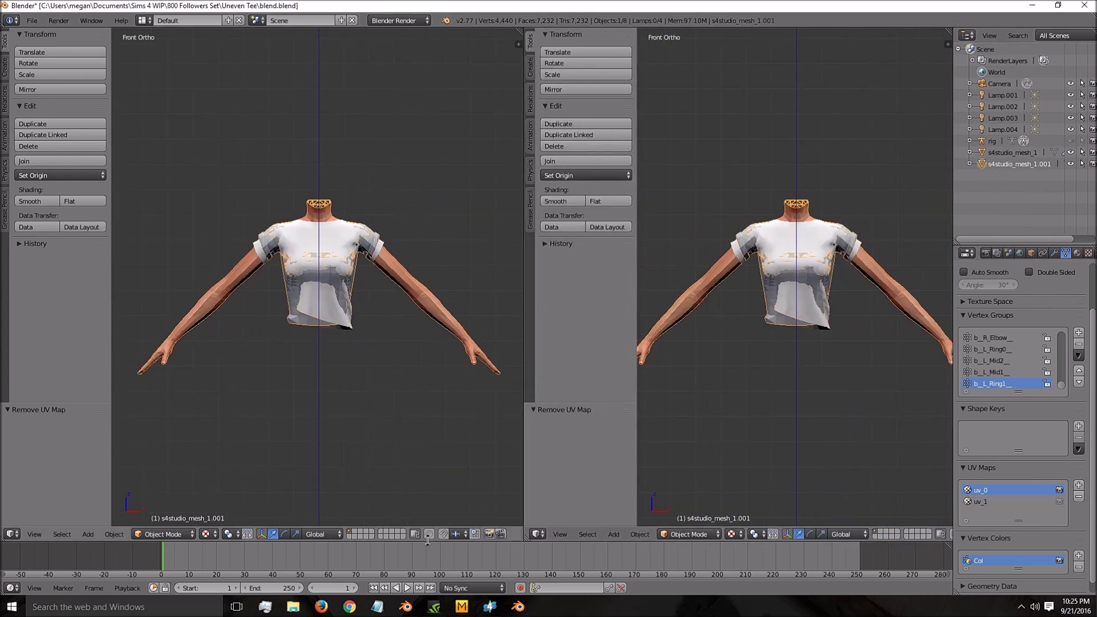
click(538, 534)
click(567, 445)
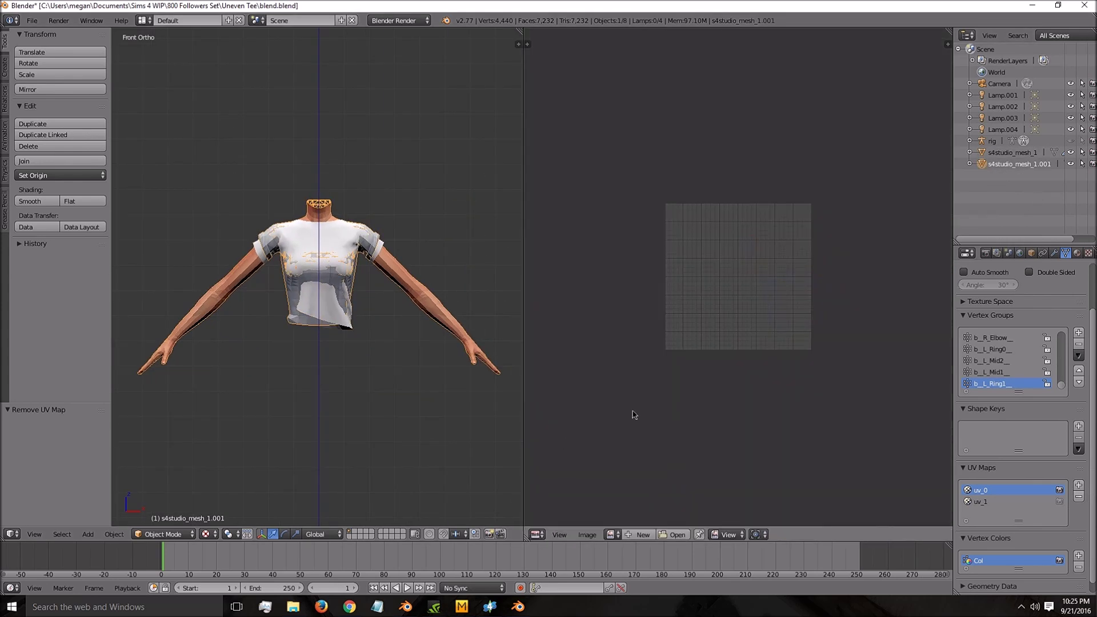
key(Tab)
key(a)
key(a)
click(981, 530)
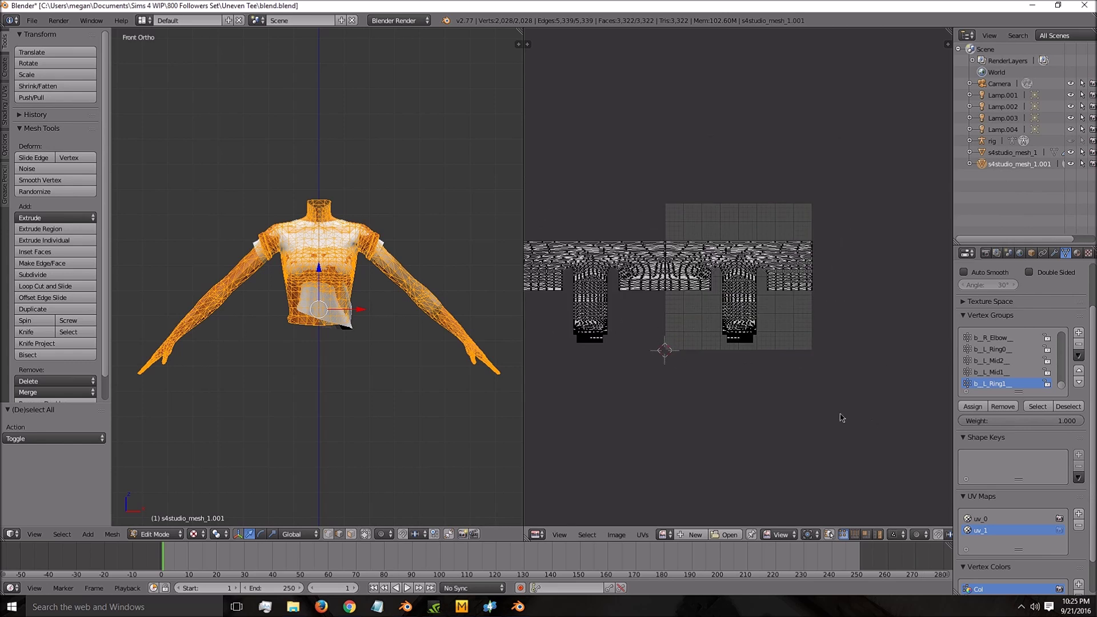
Make uv_0 active, merge the UV editor back into the 3D view, and return to Object Mode
click(979, 519)
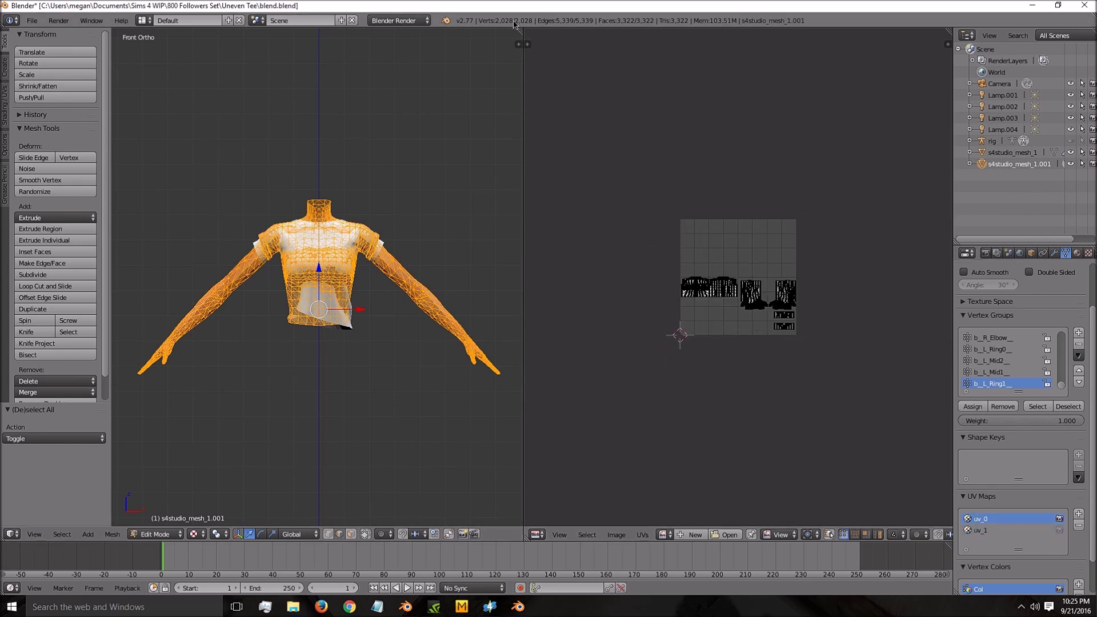
drag(520, 43, 964, 109)
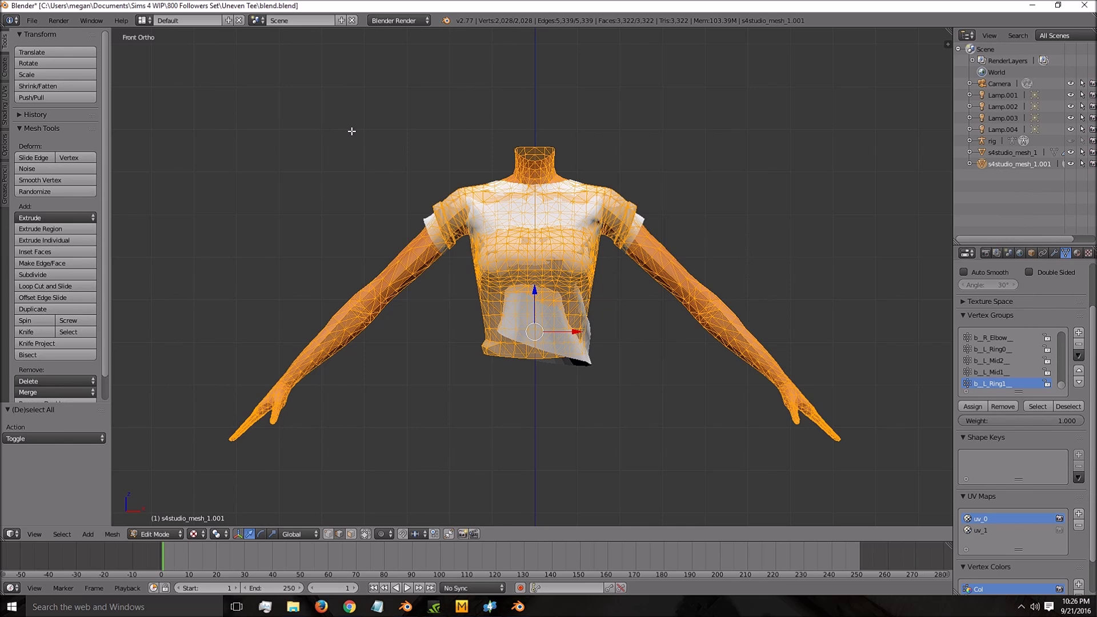
key(Tab)
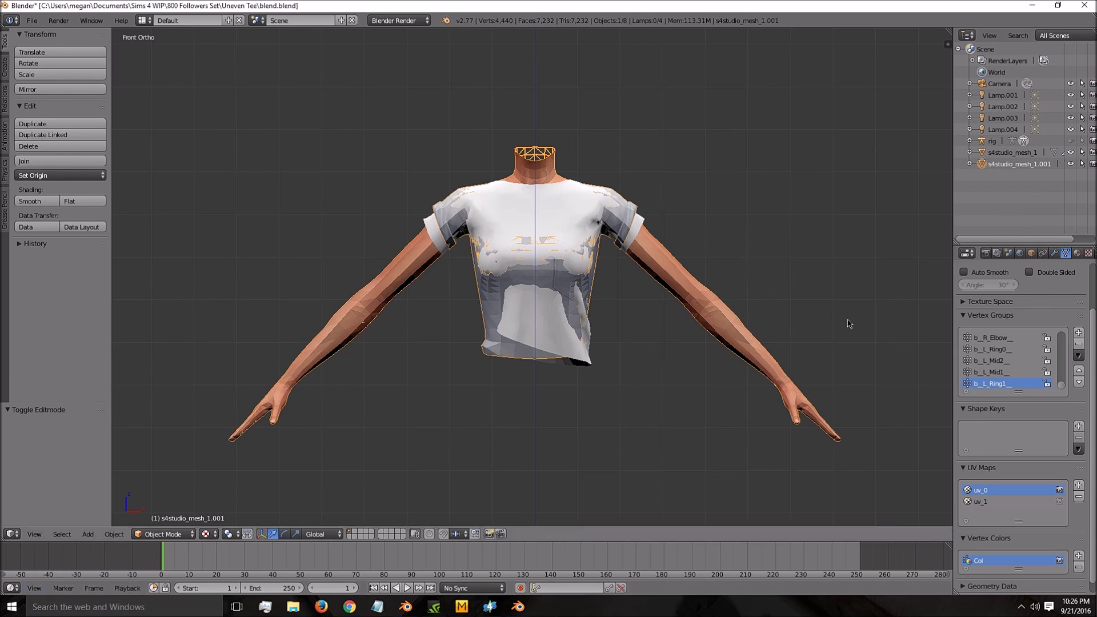
Add a Data Transfer modifier to s4studio_mesh_1
click(1017, 153)
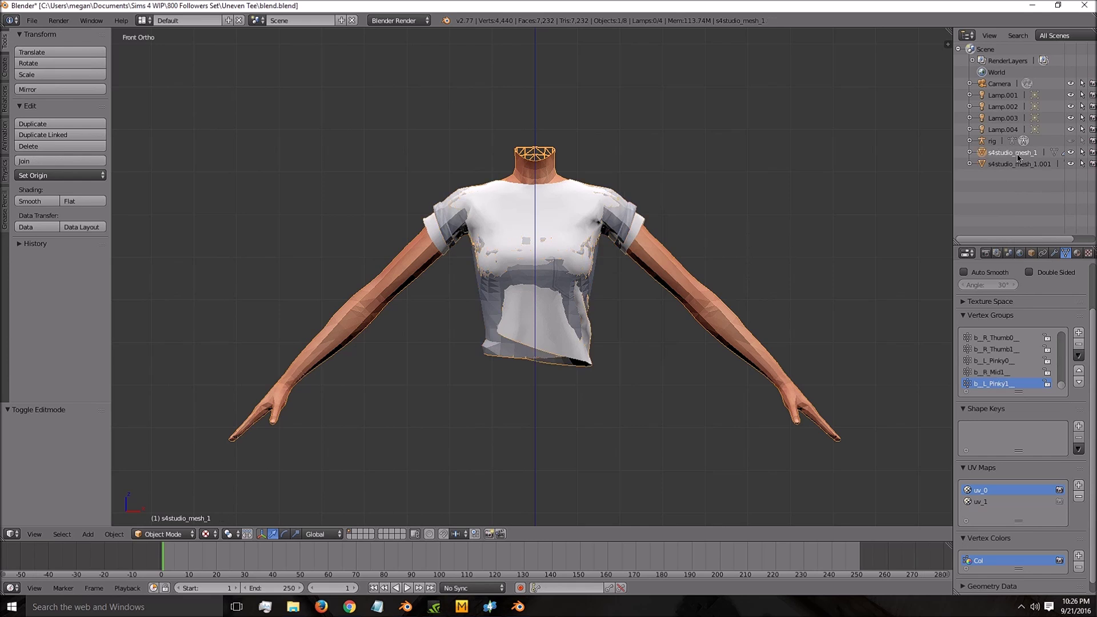
click(1057, 254)
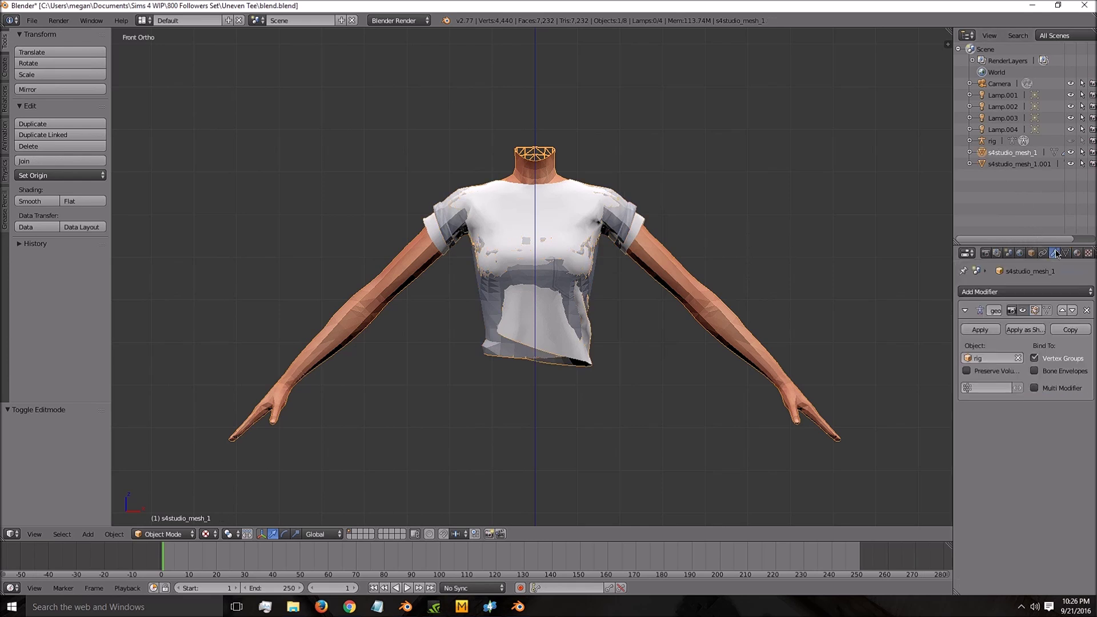
click(1009, 291)
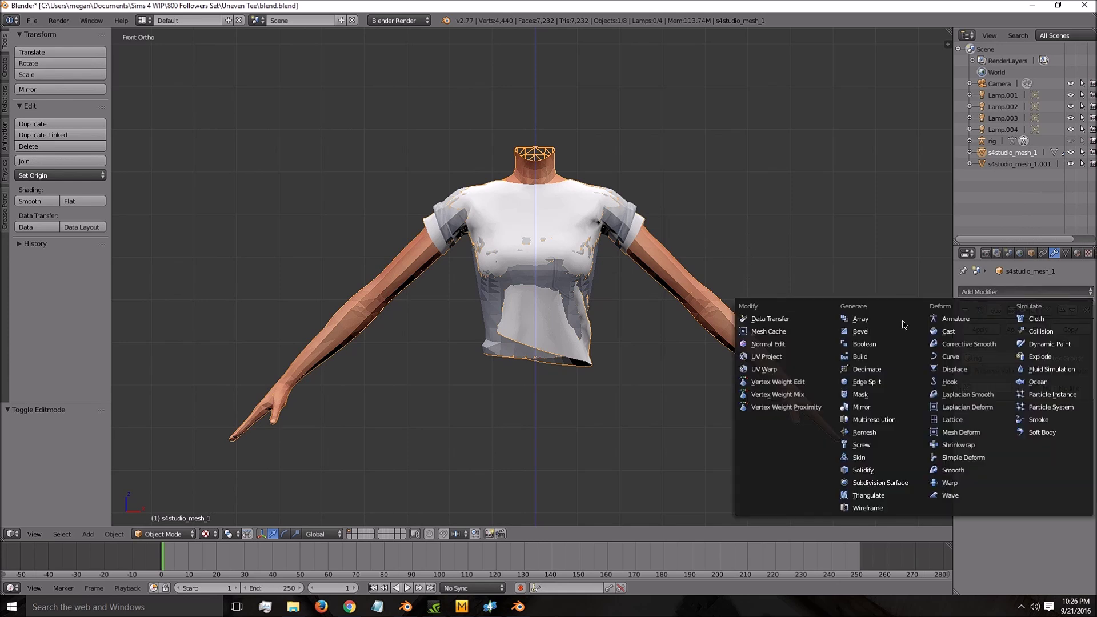
click(770, 319)
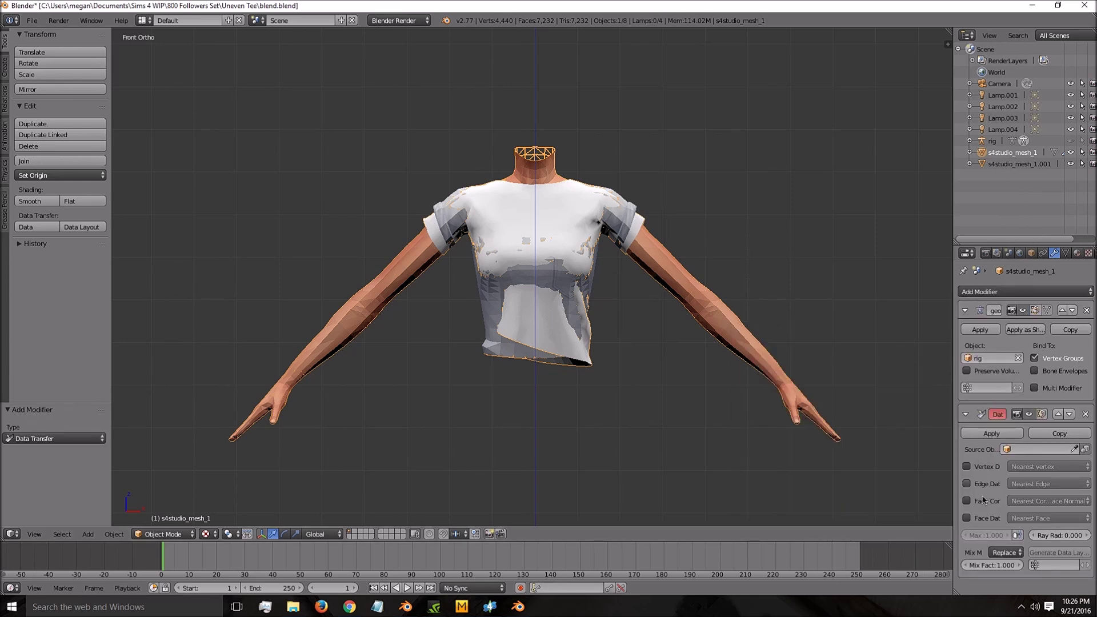
drag(952, 414, 871, 426)
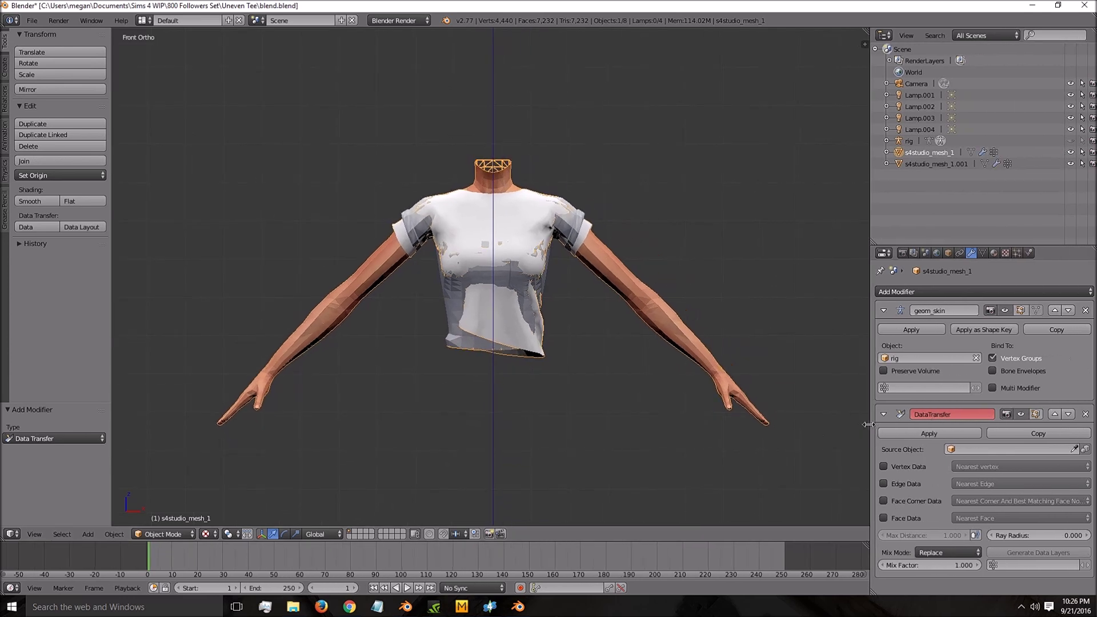
Transfer face corner UVs from s4studio_mesh_1.001's uv_1 into uv_1, then apply the modifier
click(884, 501)
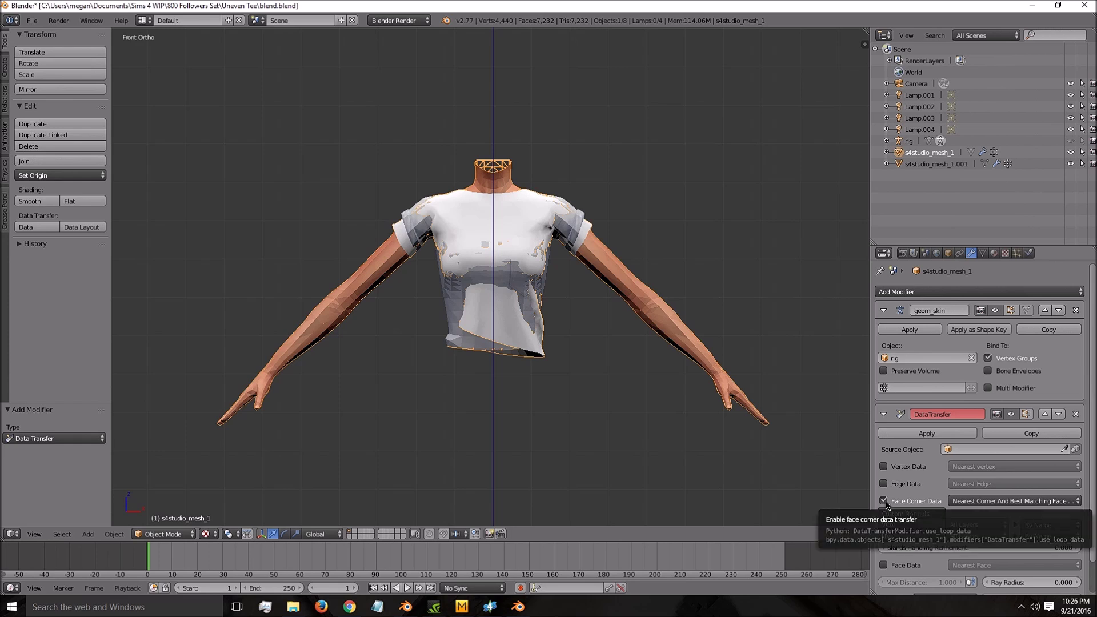
click(902, 539)
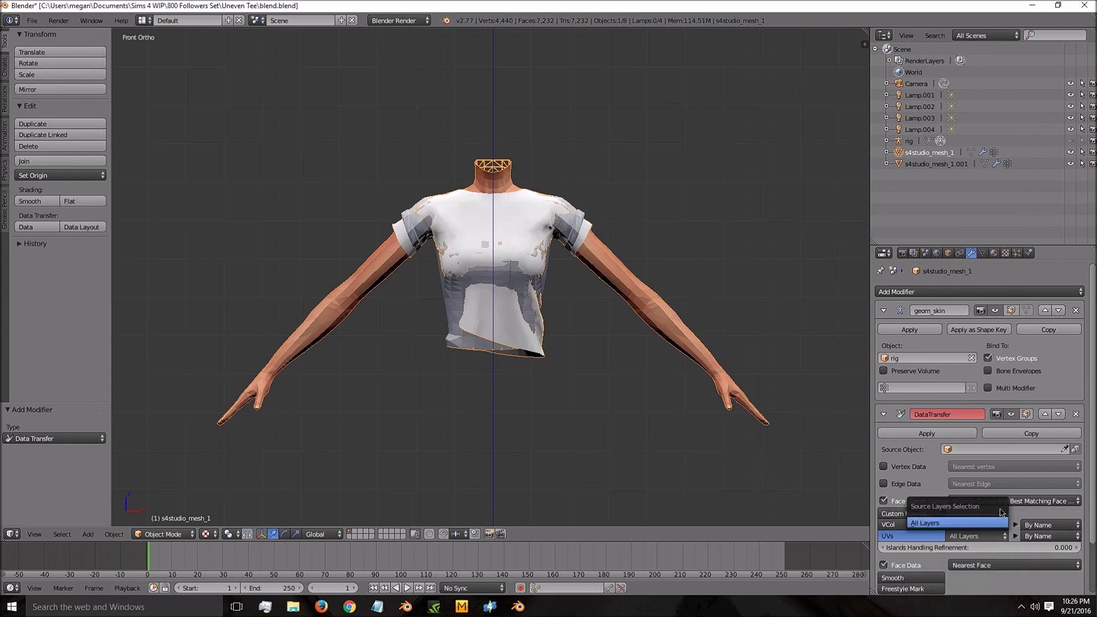
click(975, 450)
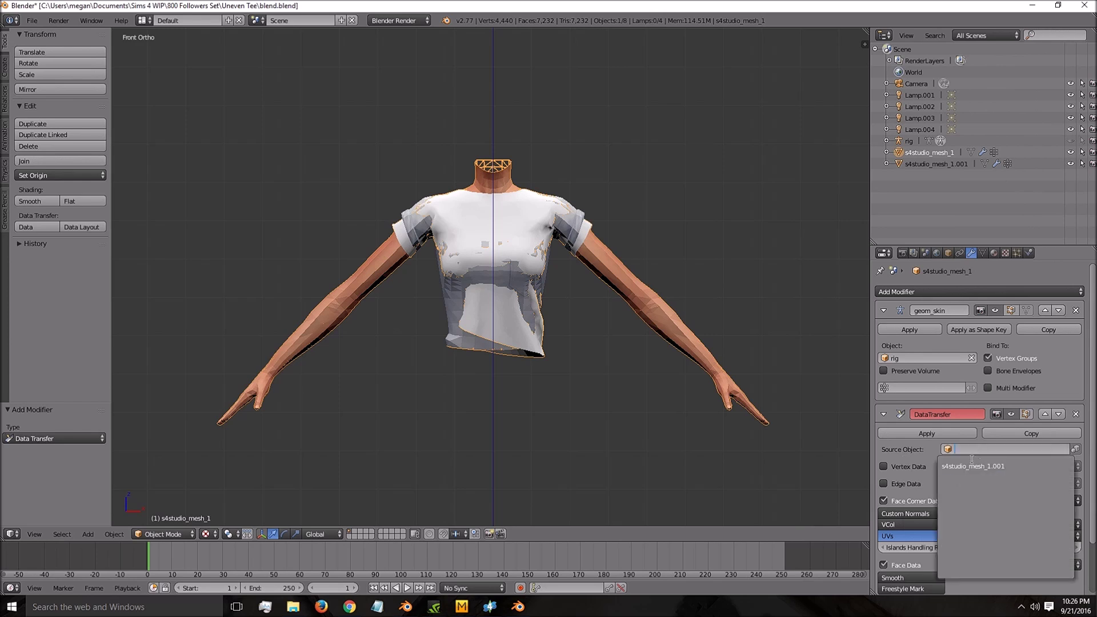
click(1019, 467)
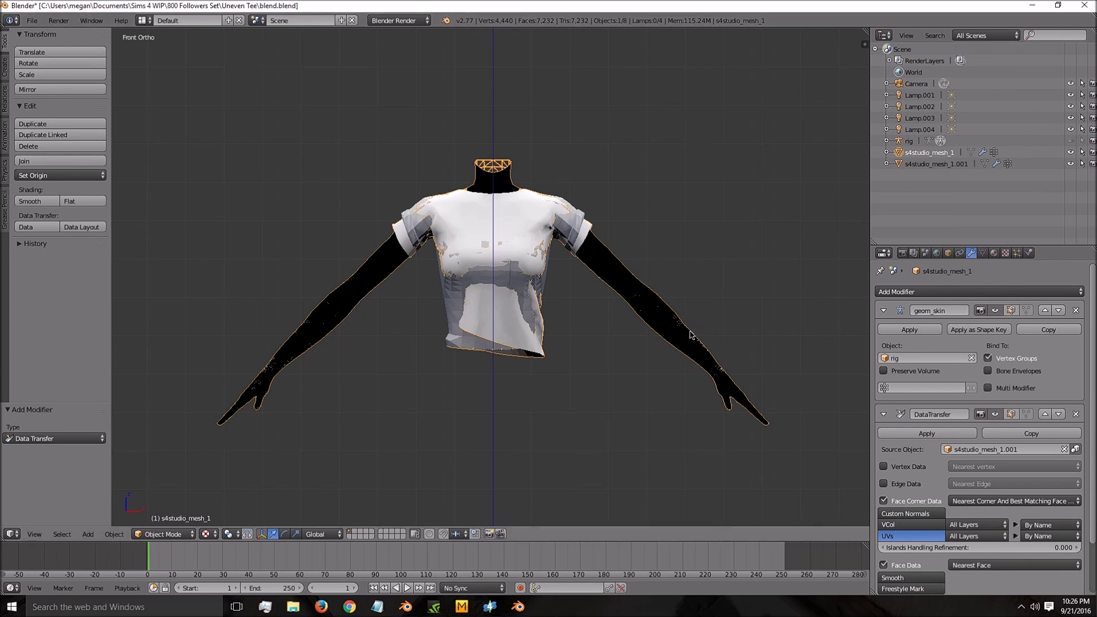
click(967, 541)
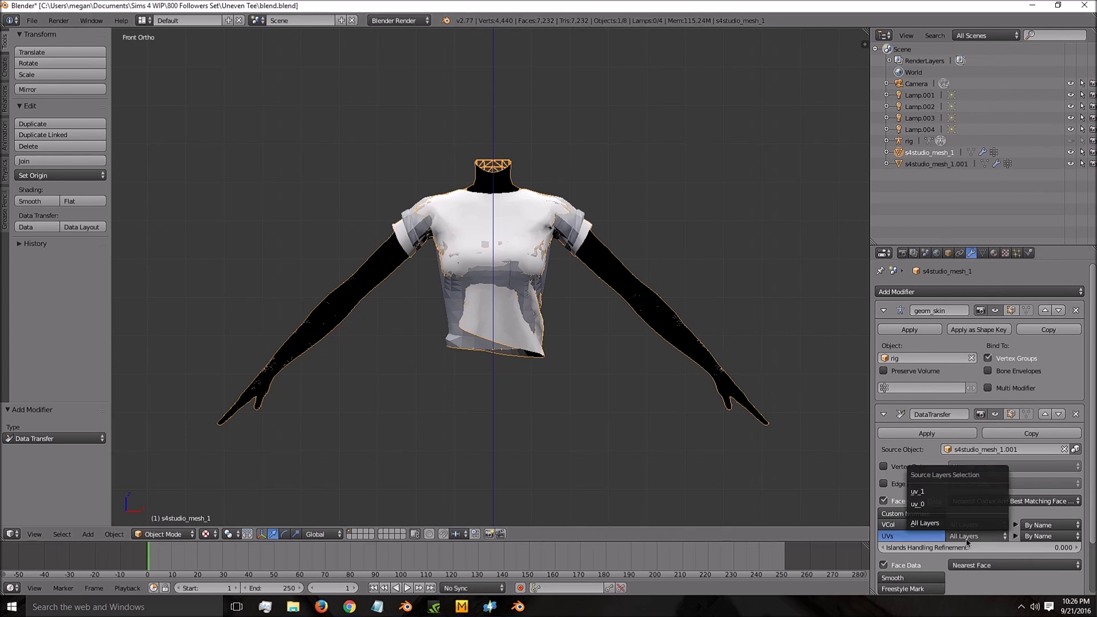
click(918, 494)
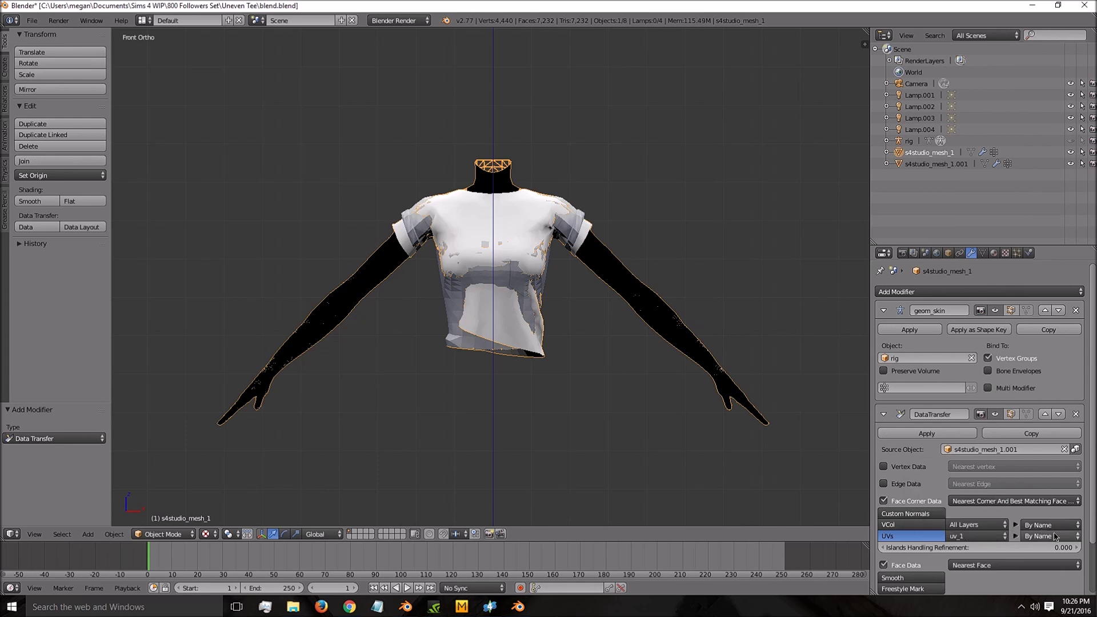
click(1051, 534)
click(1024, 481)
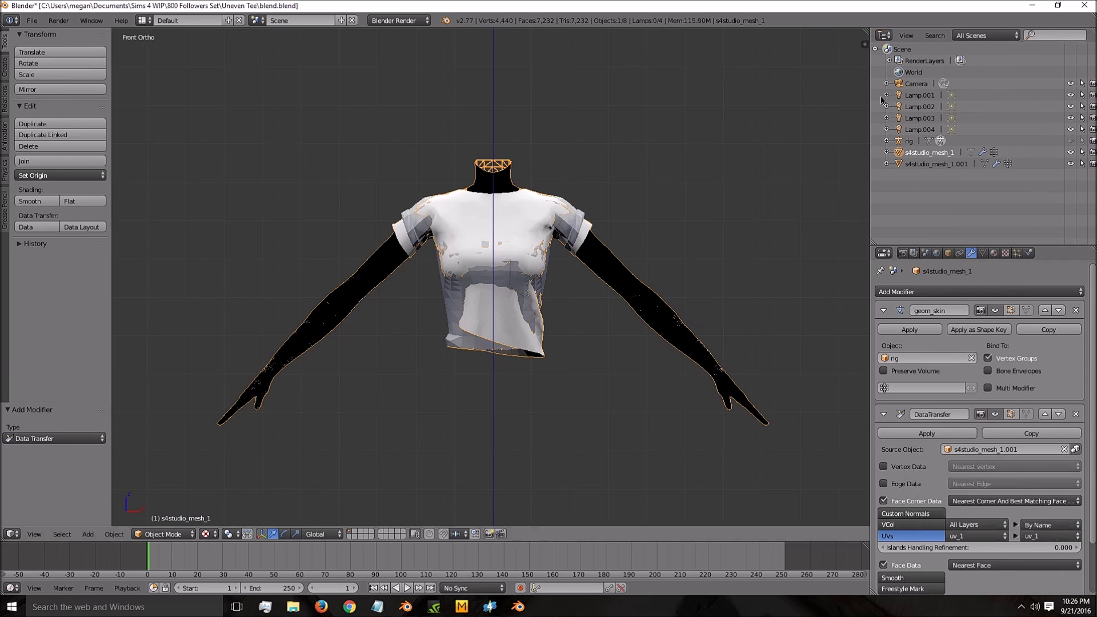
click(927, 433)
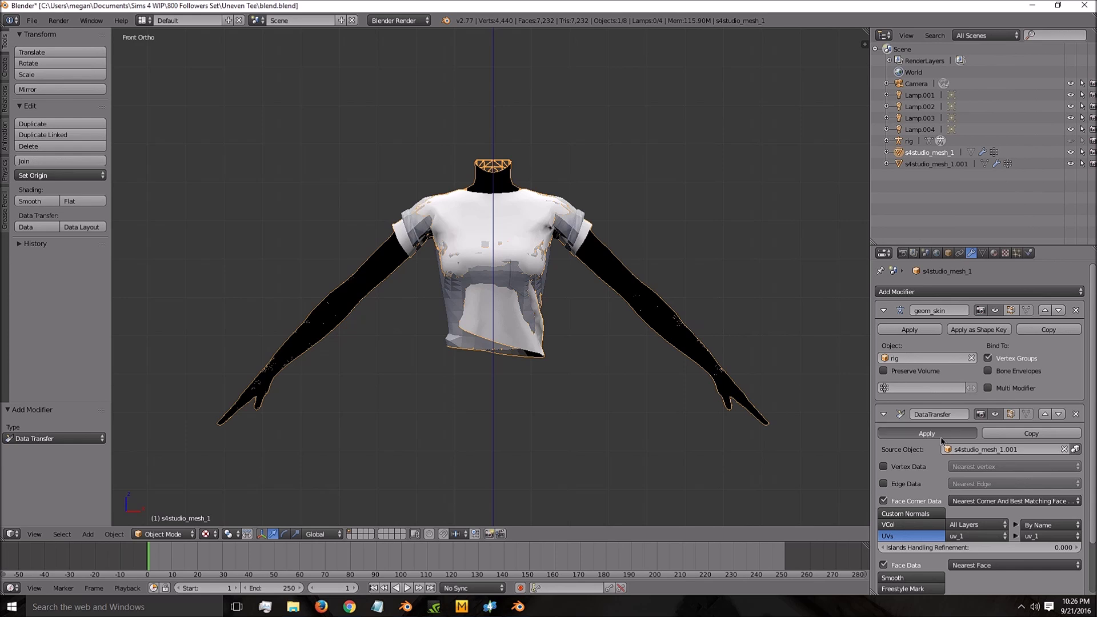
Delete the duplicate source mesh s4studio_mesh_1.001 from the Outliner
drag(864, 28, 891, 28)
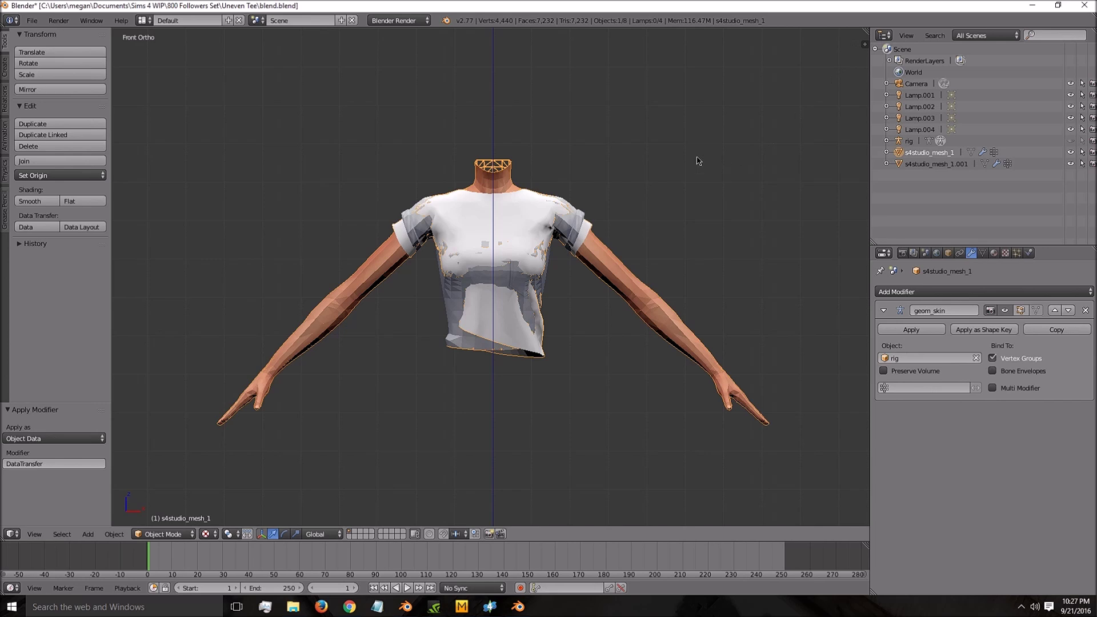
click(958, 166)
right_click(954, 165)
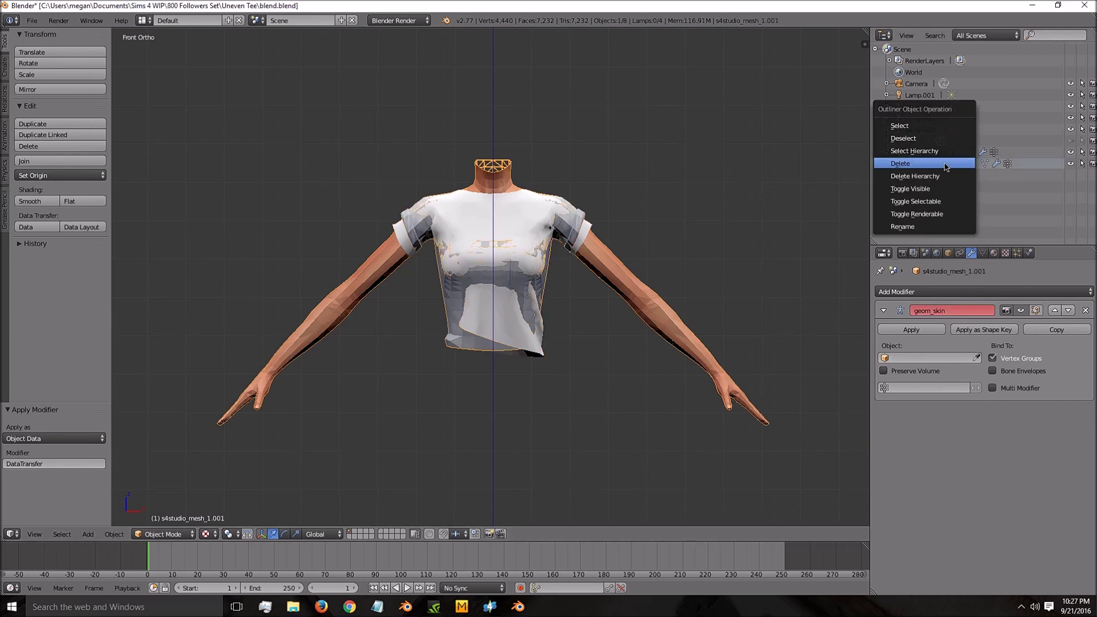
click(945, 164)
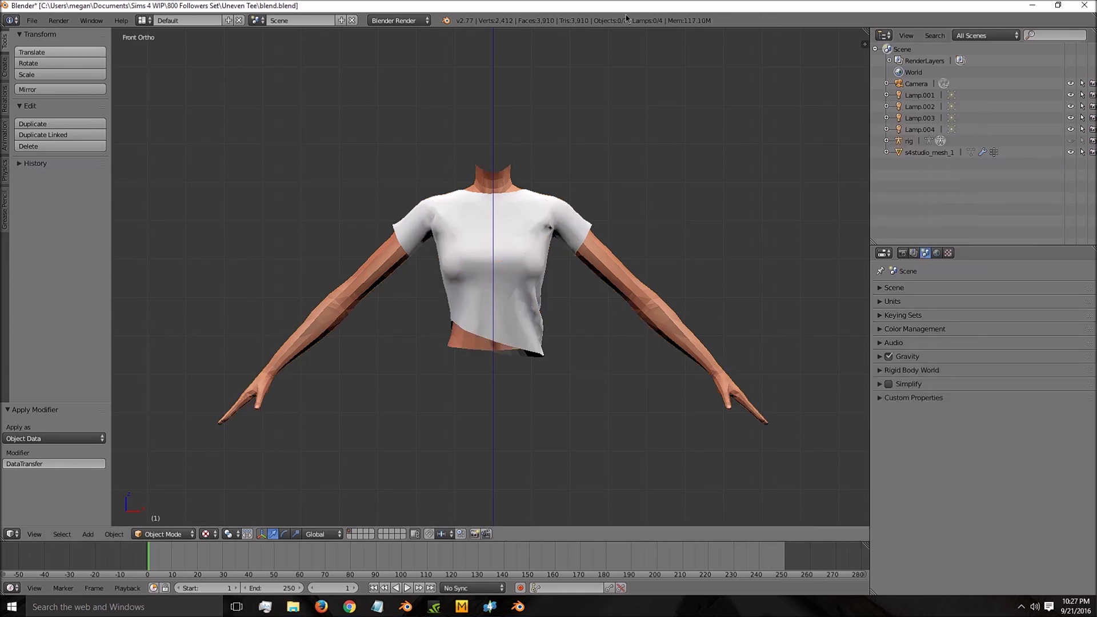
Save the blend file over the existing one with Ctrl+S
key(ctrl+s)
click(485, 103)
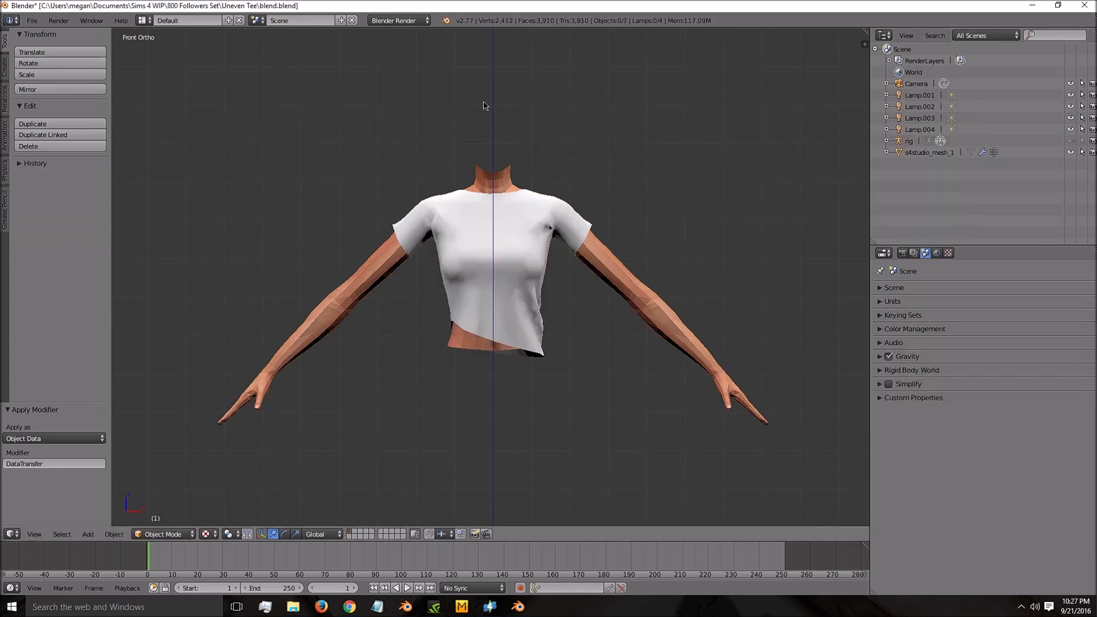
key(ctrl+s)
click(485, 103)
Restart Blender and reopen the saved Uneven Tee blend.blend
click(1080, 7)
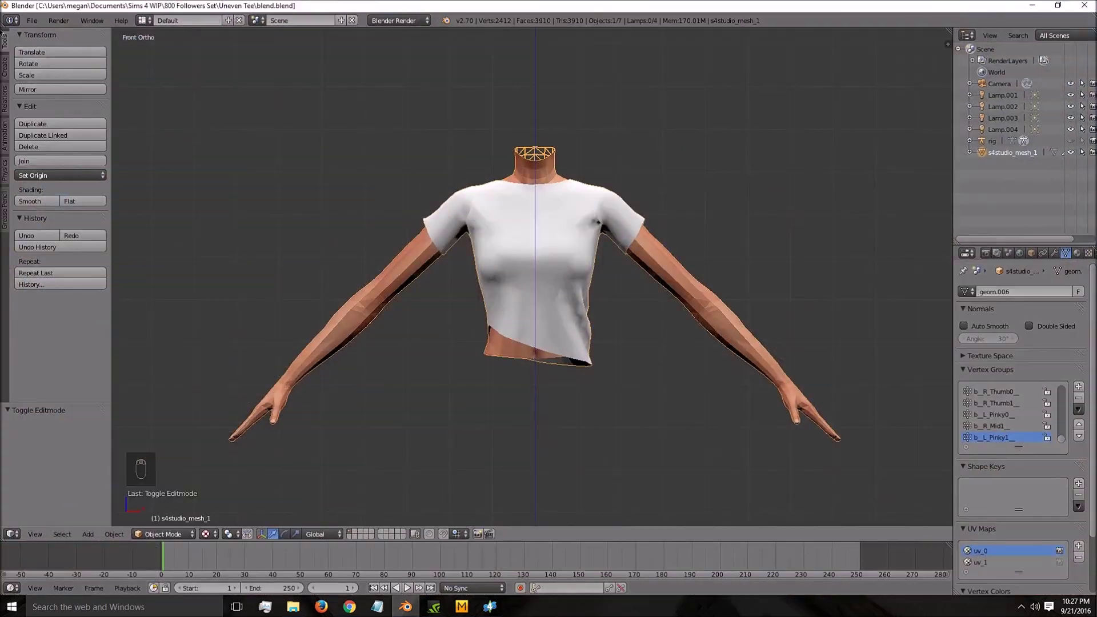
click(32, 20)
click(48, 45)
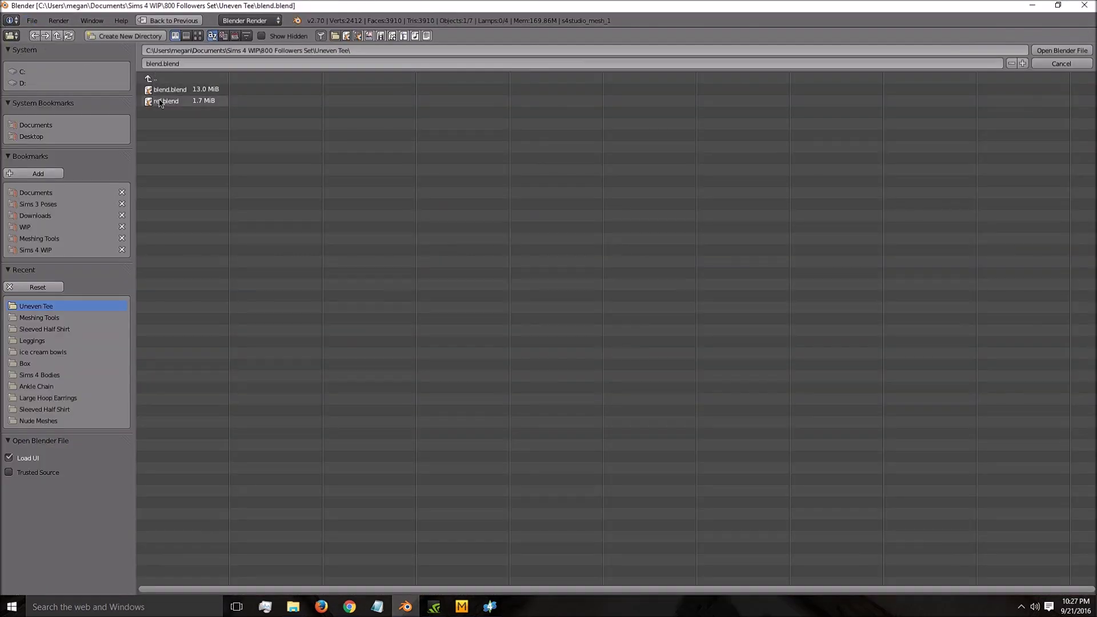
double_click(168, 89)
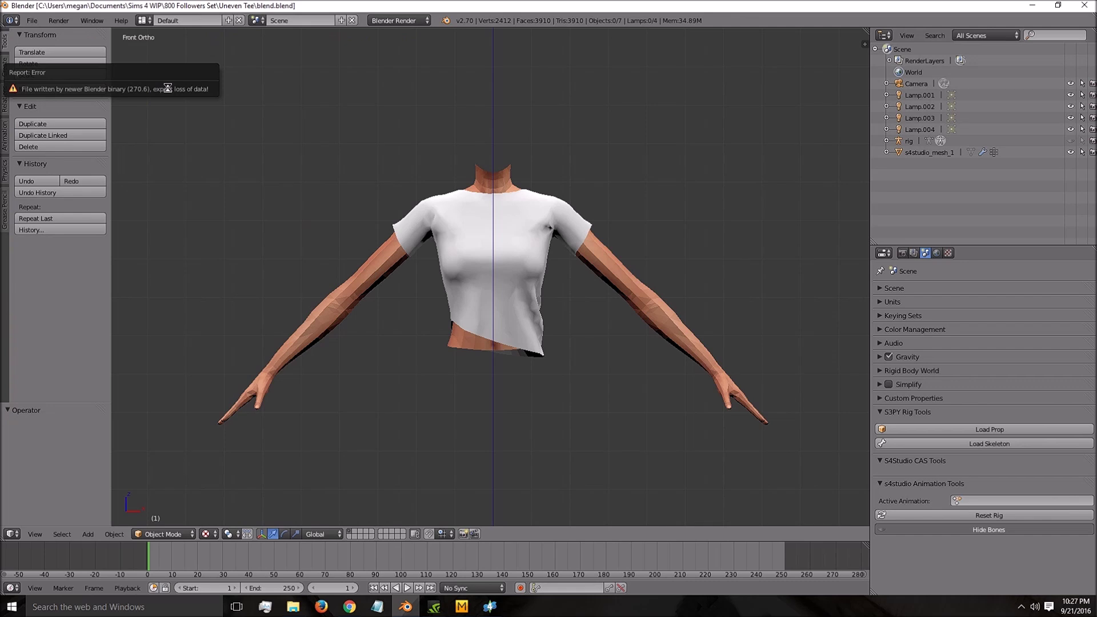